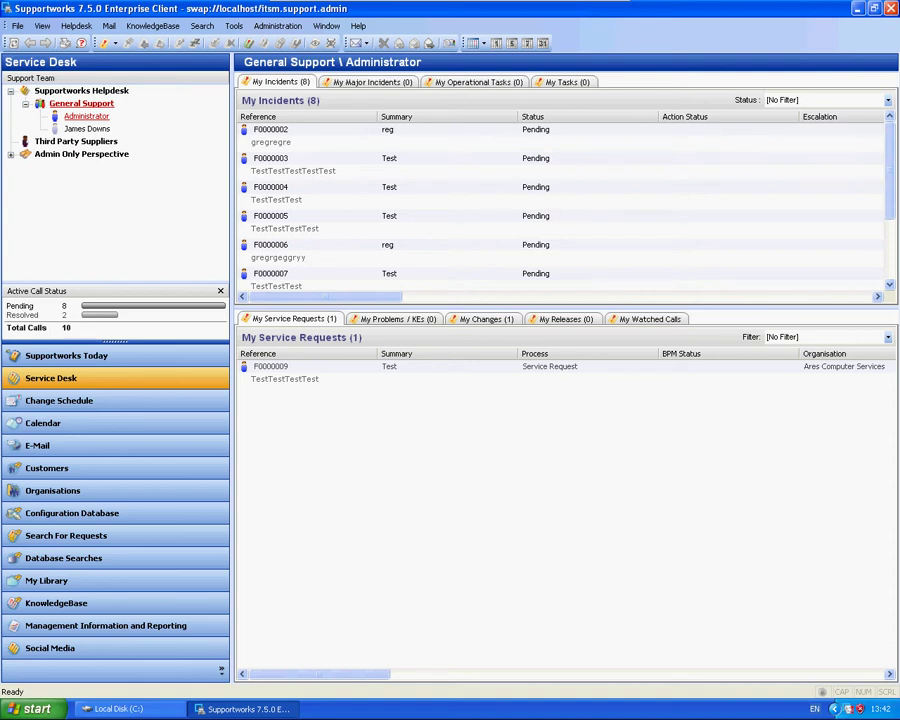
# - Show General Settings' System Settings filtered to SERVICEDESK, widening the Setting column for readable names
pyautogui.click(16, 27)
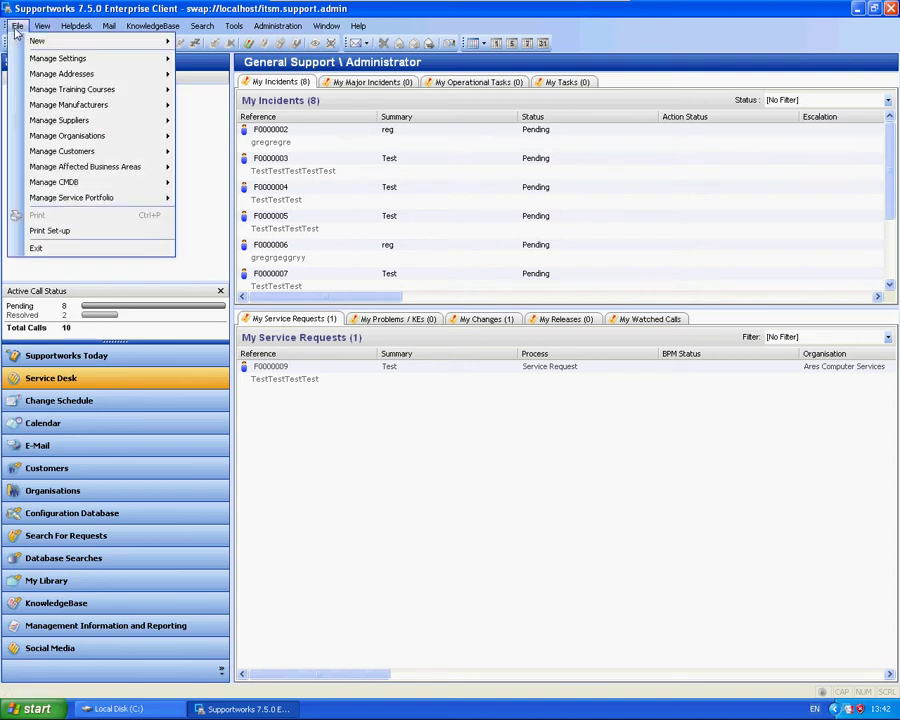
pyautogui.moveTo(58, 58)
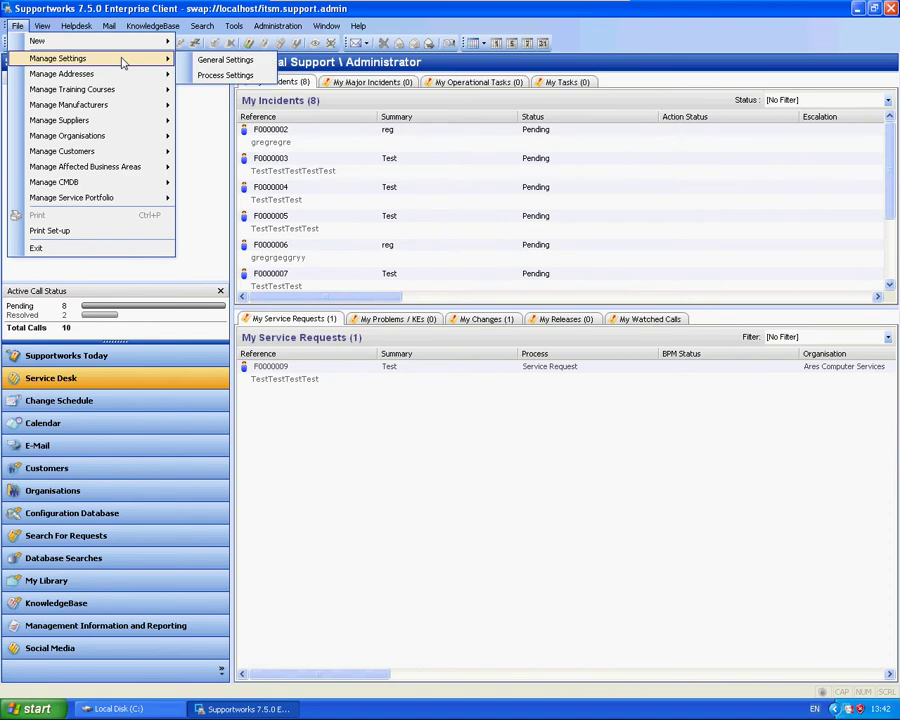
pyautogui.click(236, 64)
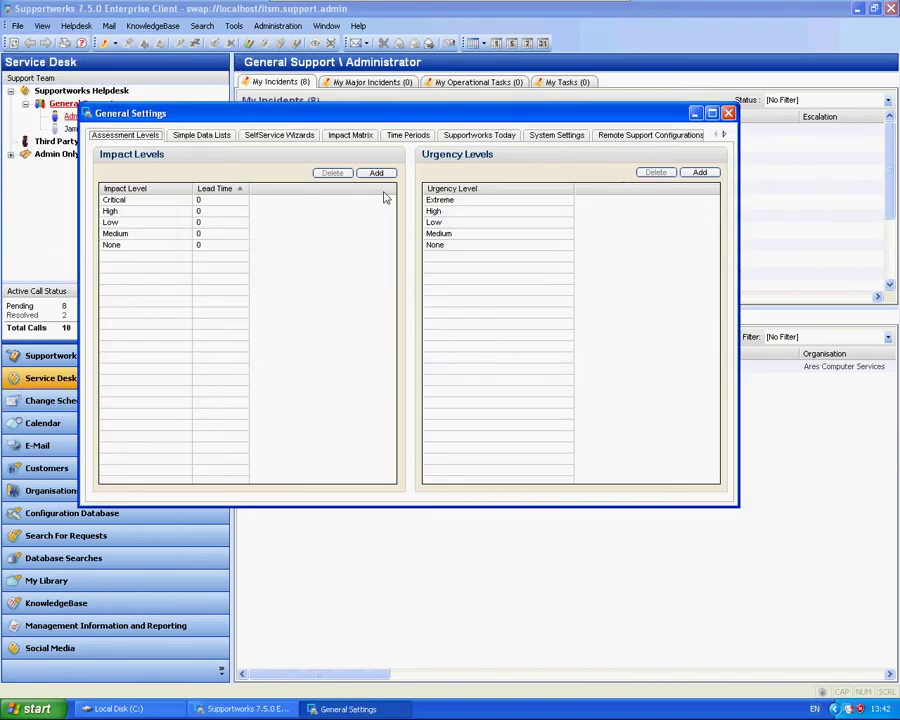
pyautogui.click(554, 136)
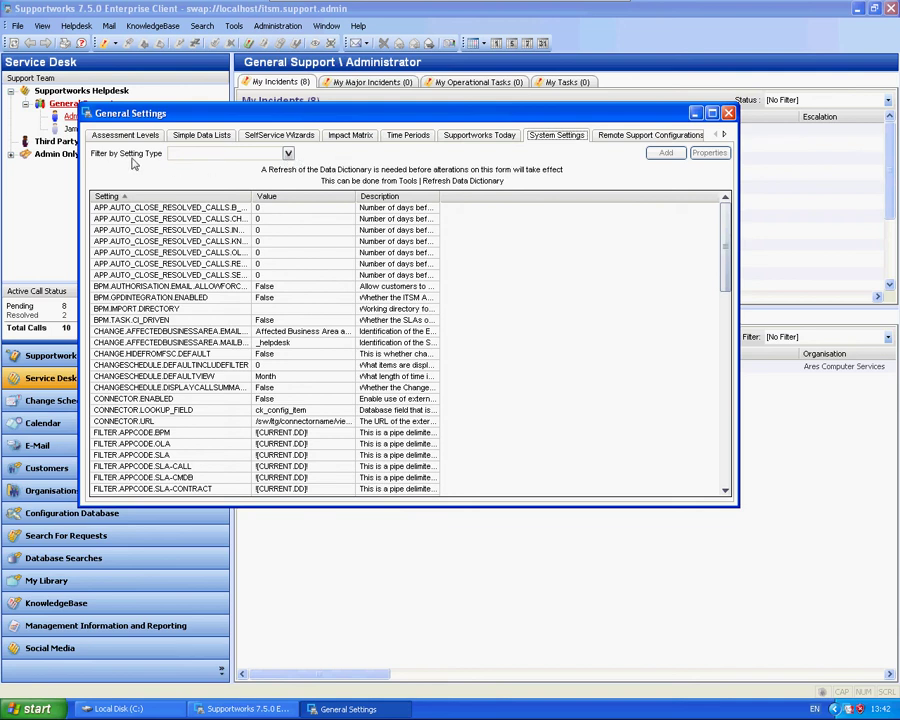
pyautogui.click(287, 153)
pyautogui.scroll(-2, 280, 250)
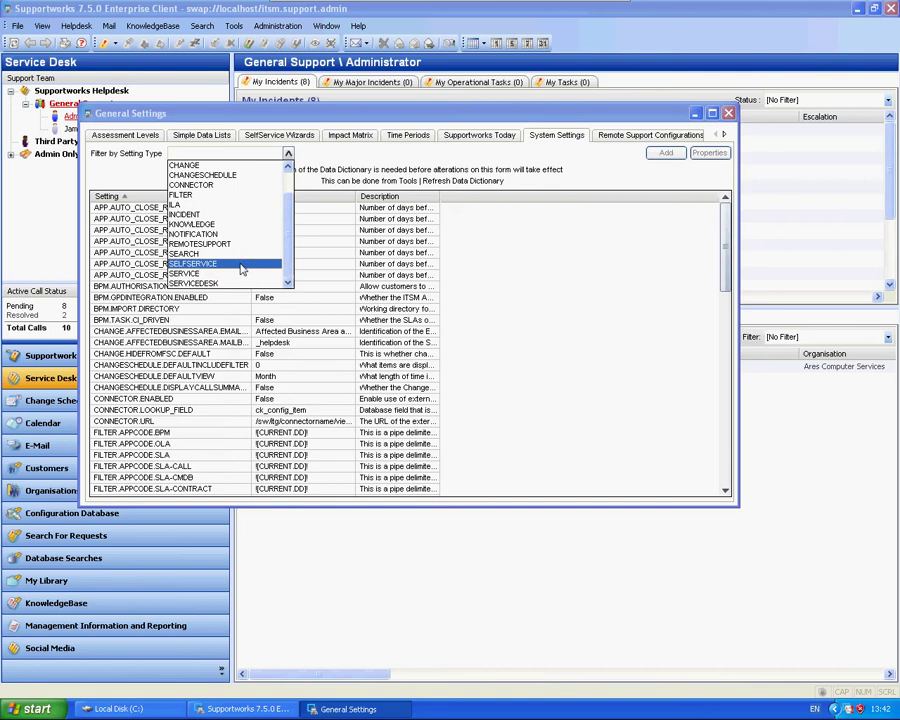
pyautogui.click(200, 283)
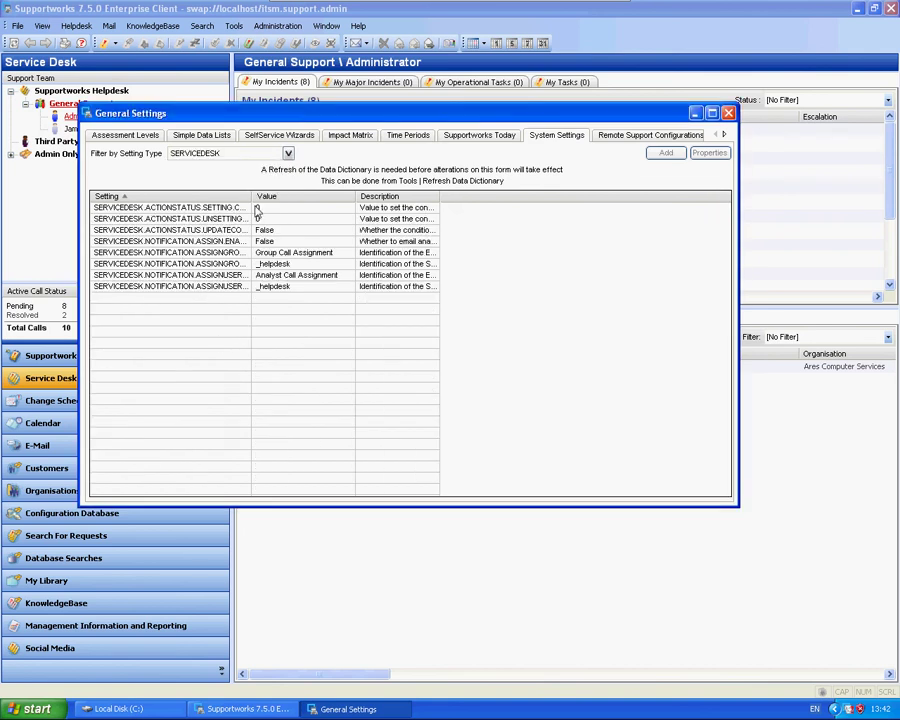
pyautogui.moveTo(256, 209); pyautogui.dragTo(358, 209)
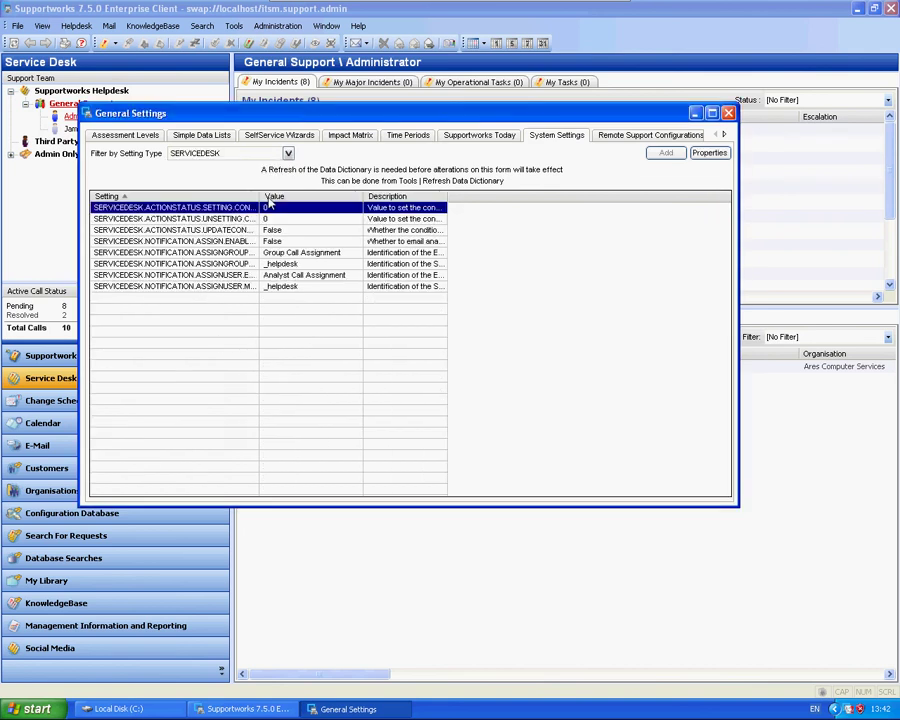
# - Set NOTIFICATION.ASSIGN.ENABLED to True and save it
pyautogui.click(189, 243)
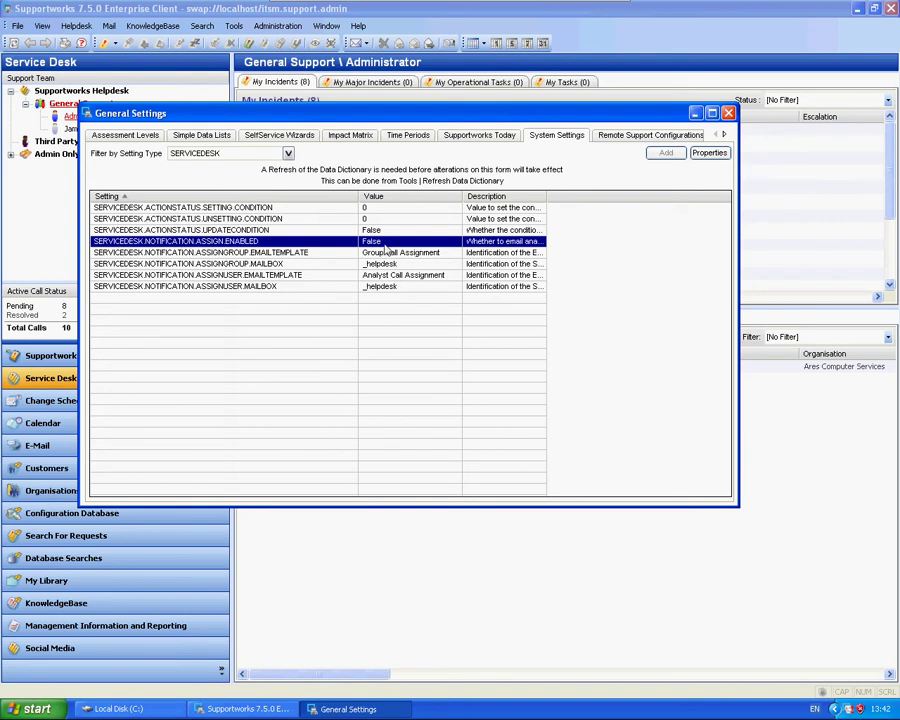
pyautogui.doubleClick(386, 249)
pyautogui.click(618, 307)
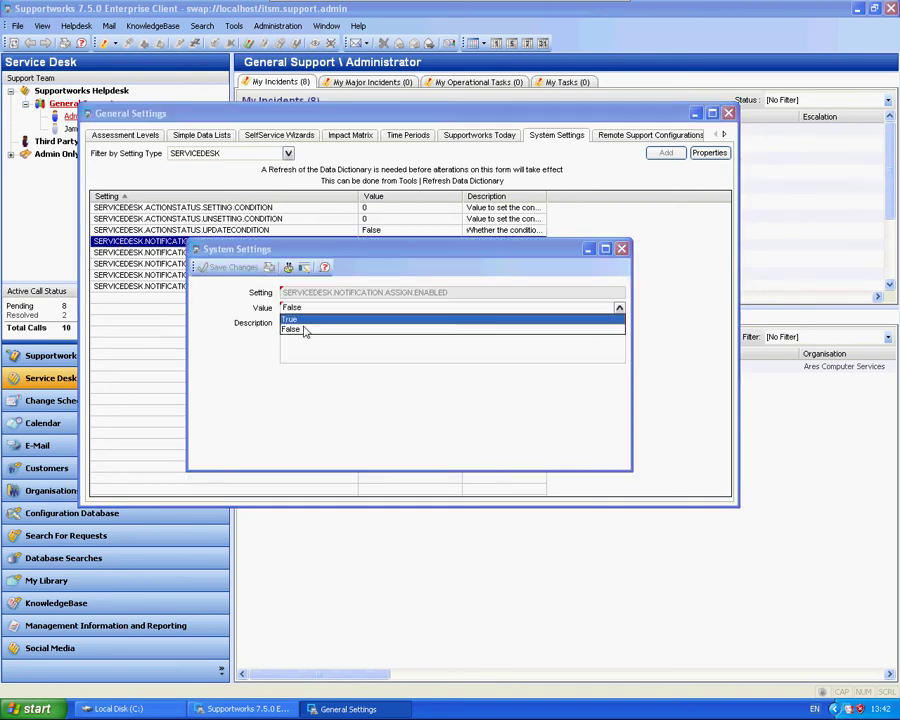
pyautogui.click(290, 319)
pyautogui.click(205, 268)
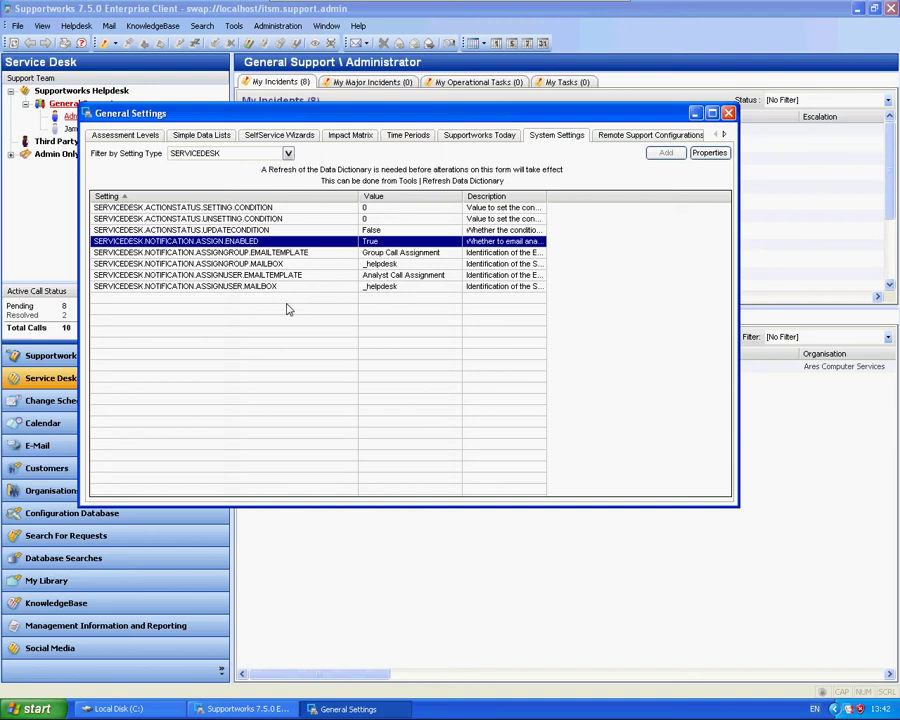
# - Check ASSIGNGROUP.EMAILTEMPLATE, keeping its Group Call Assignment value
pyautogui.click(387, 254)
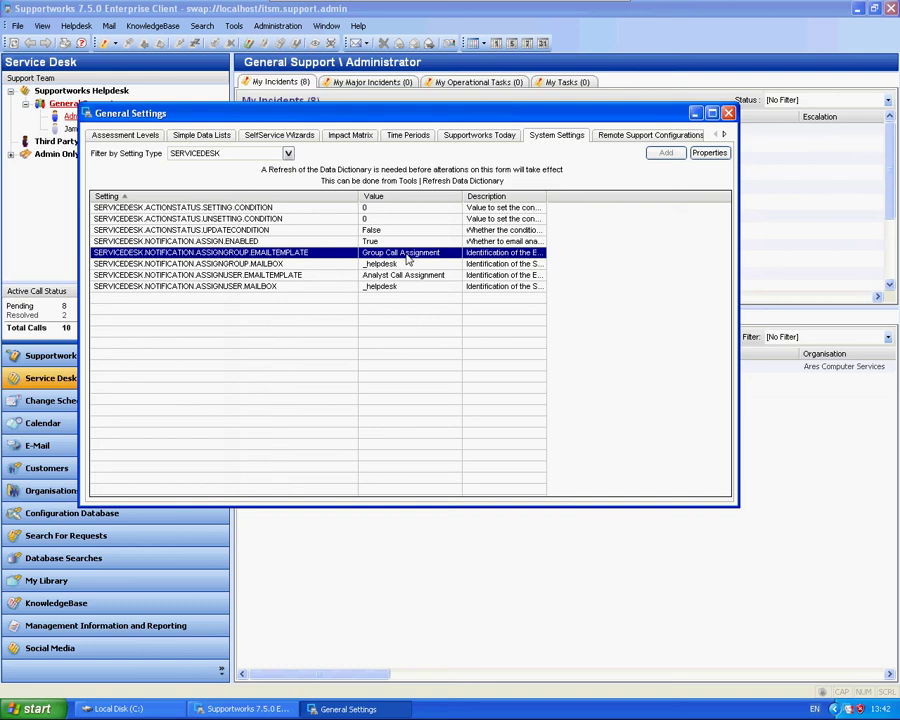
pyautogui.doubleClick(405, 254)
pyautogui.click(620, 309)
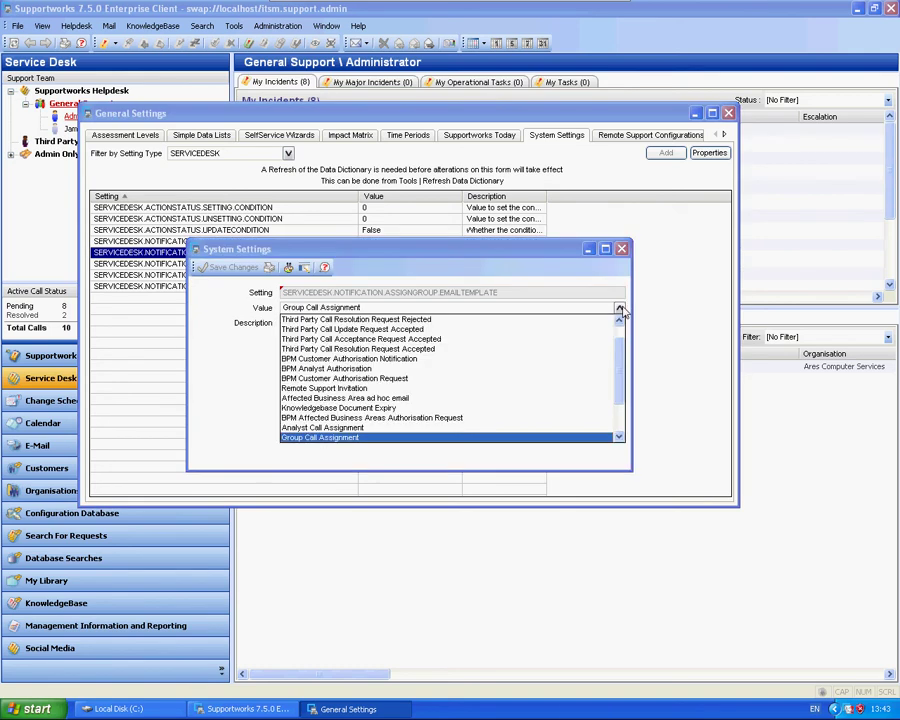
pyautogui.click(620, 309)
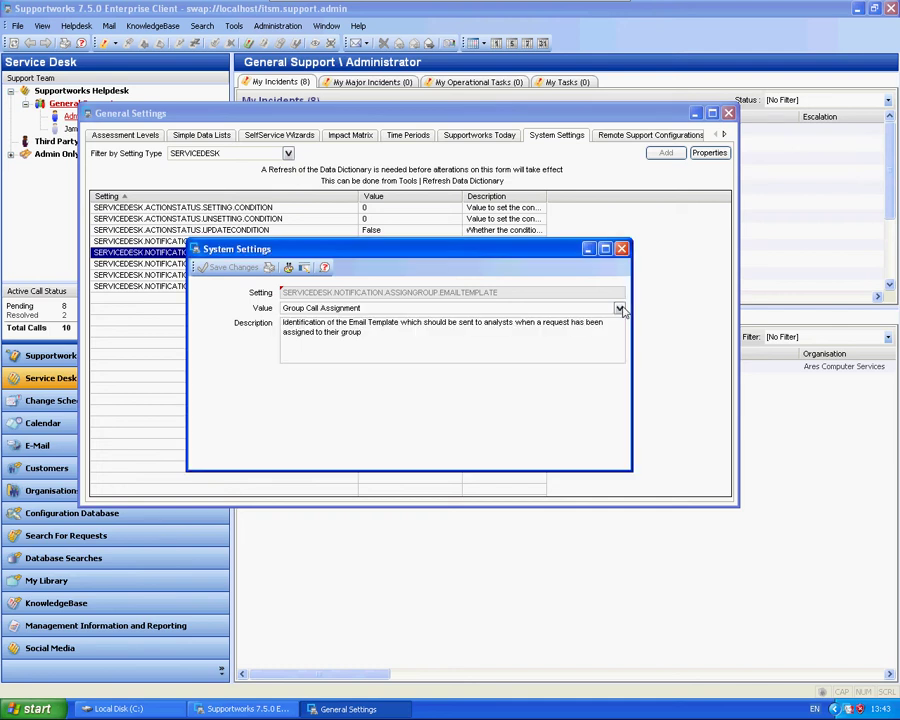
pyautogui.click(621, 248)
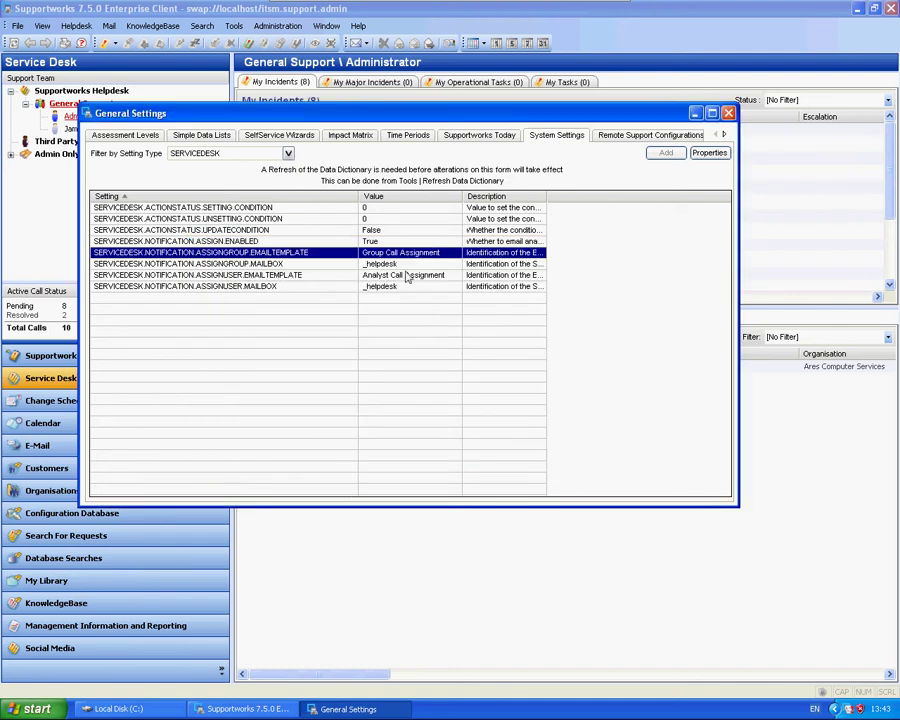
pyautogui.click(396, 266)
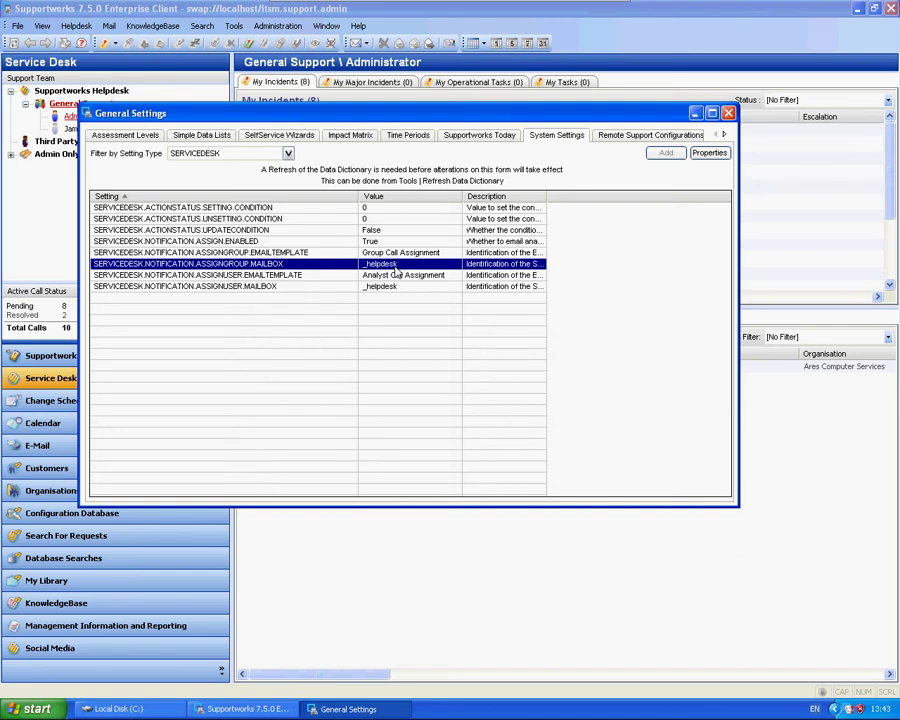
pyautogui.click(728, 113)
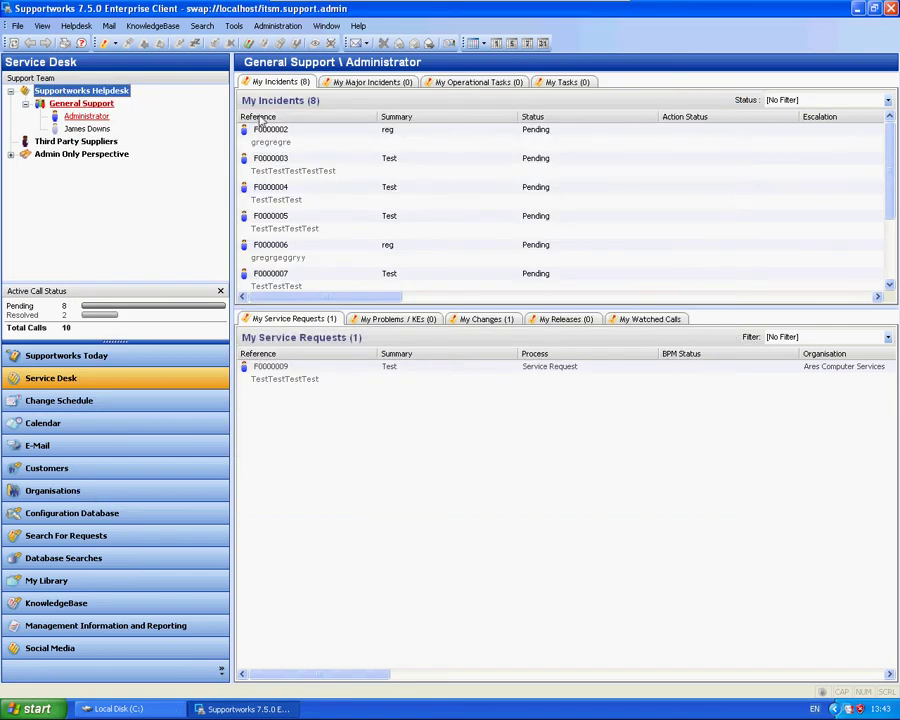
pyautogui.click(108, 25)
pyautogui.click(170, 136)
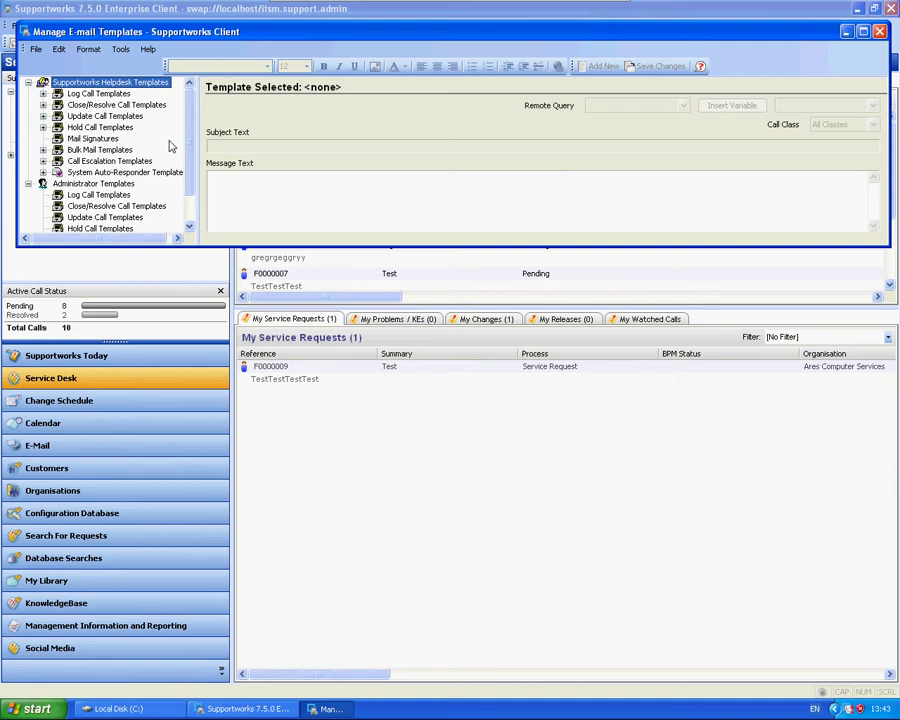
pyautogui.click(43, 149)
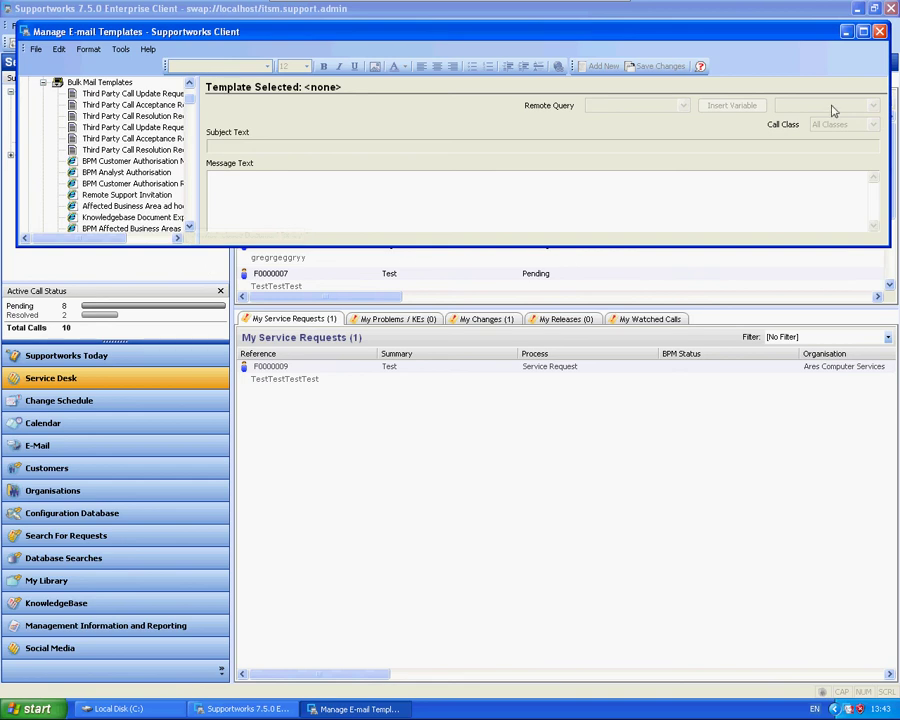
pyautogui.click(880, 31)
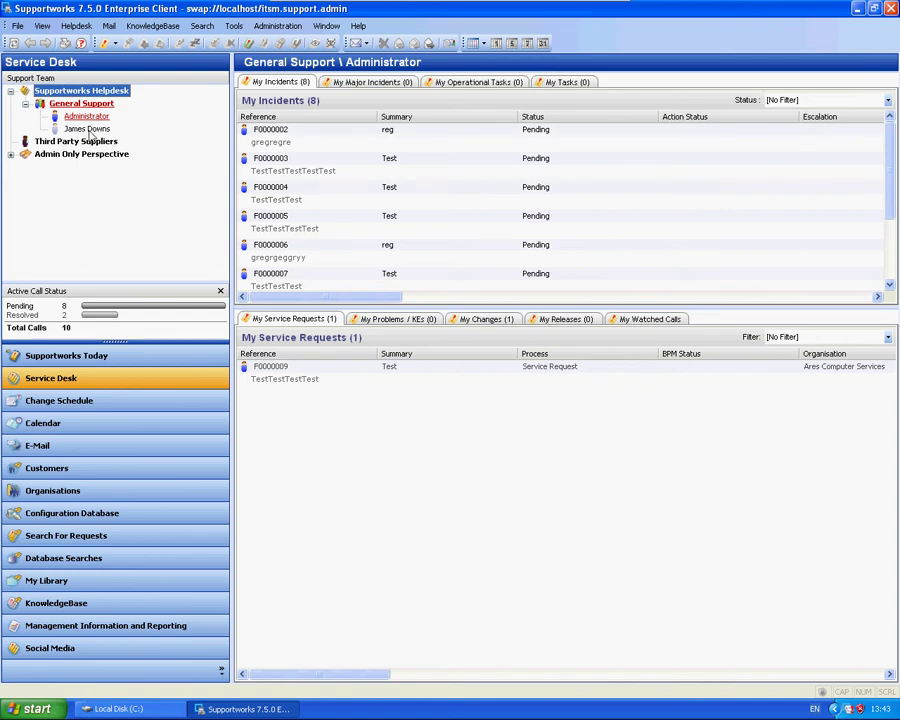
# - Enter the second analyst's e-mail address in Analyst Properties, then apply and close
pyautogui.rightClick(90, 132)
pyautogui.click(124, 137)
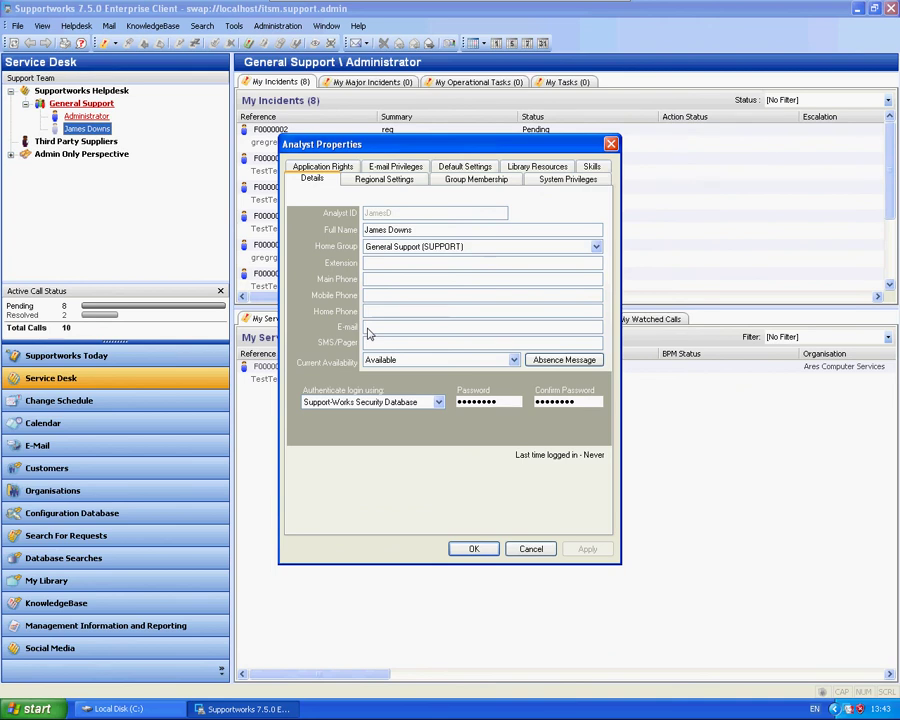
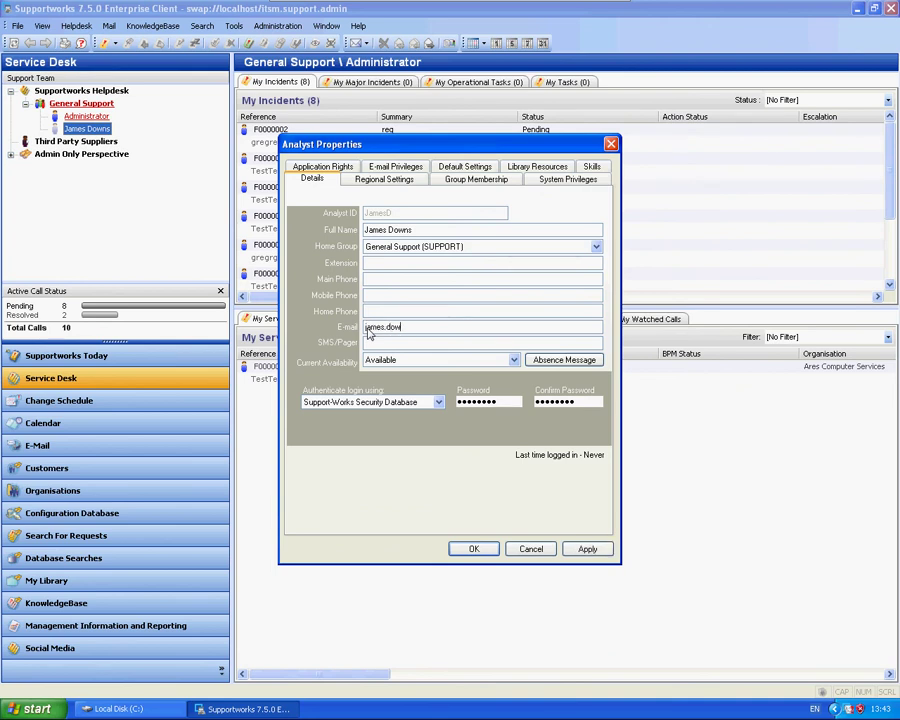
pyautogui.moveTo(457, 328)
pyautogui.mouseDown()
pyautogui.moveTo(369, 331)
pyautogui.moveTo(463, 337)
pyautogui.mouseUp()
pyautogui.click(463, 334)
pyautogui.click(586, 548)
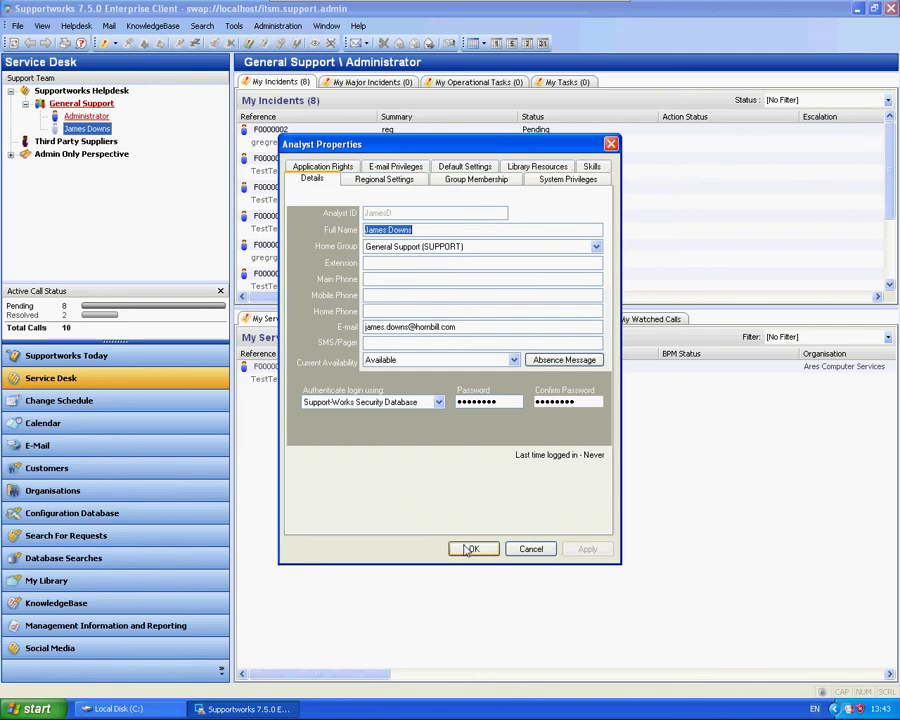
pyautogui.click(470, 548)
# - Assign incident F0000002 from the Service Desk list to the other General Support analyst
pyautogui.click(233, 26)
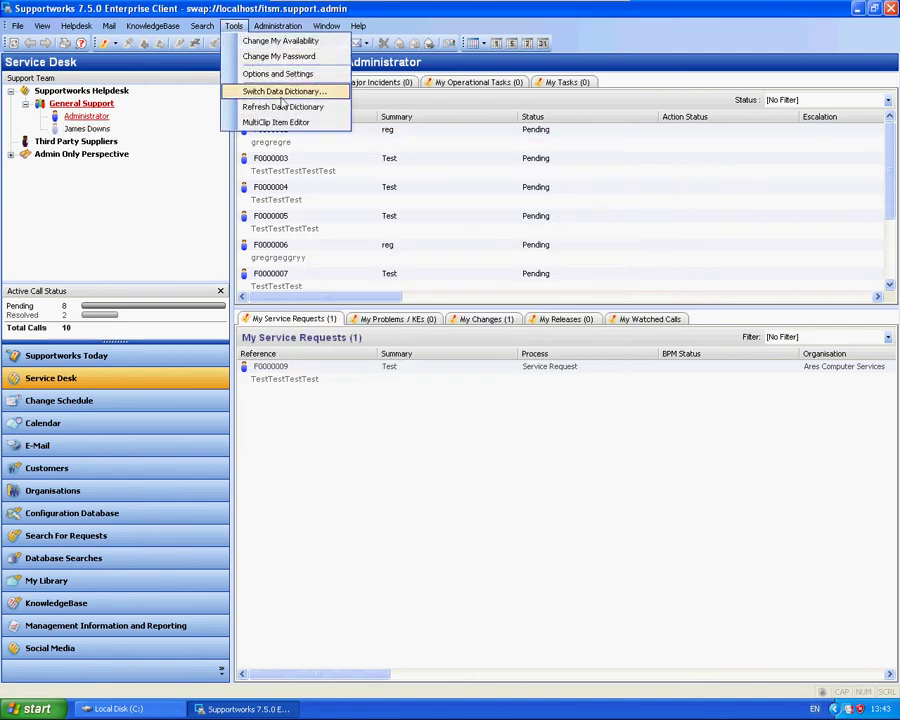
pyautogui.press('Escape')
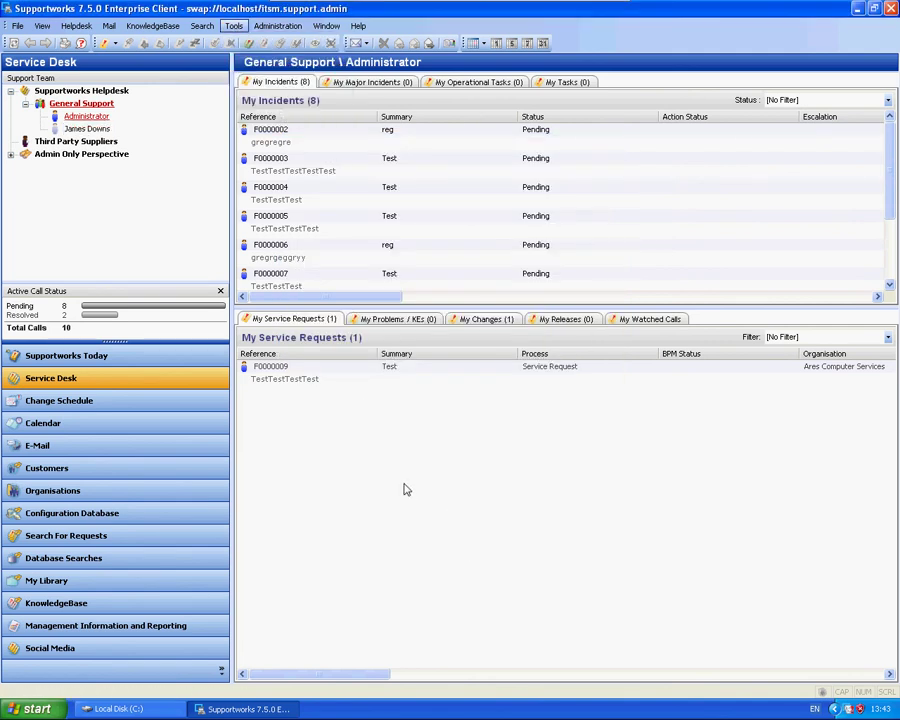
pyautogui.click(163, 379)
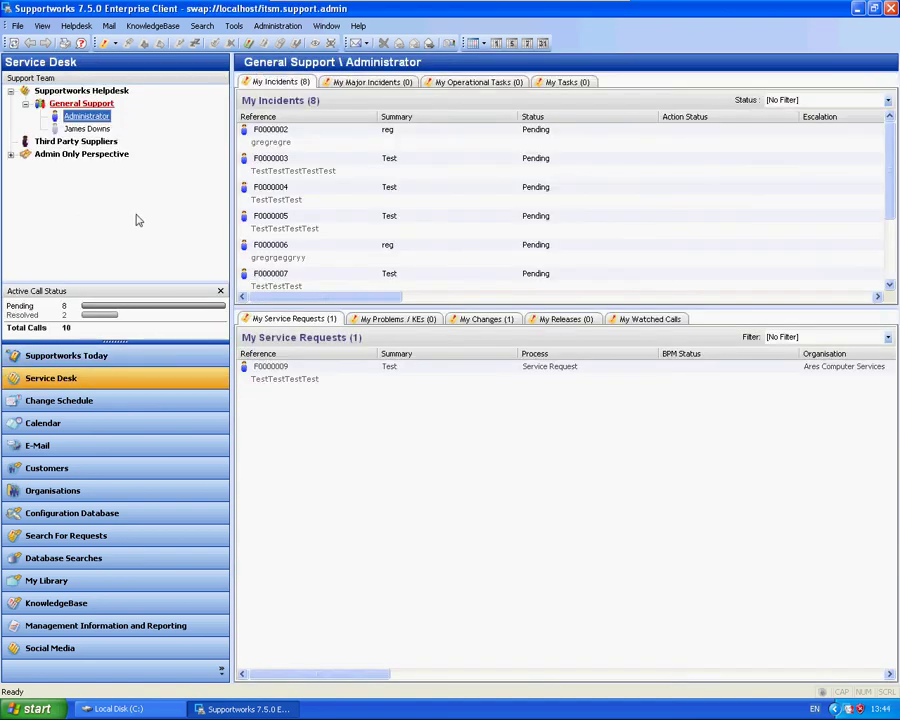
pyautogui.doubleClick(294, 142)
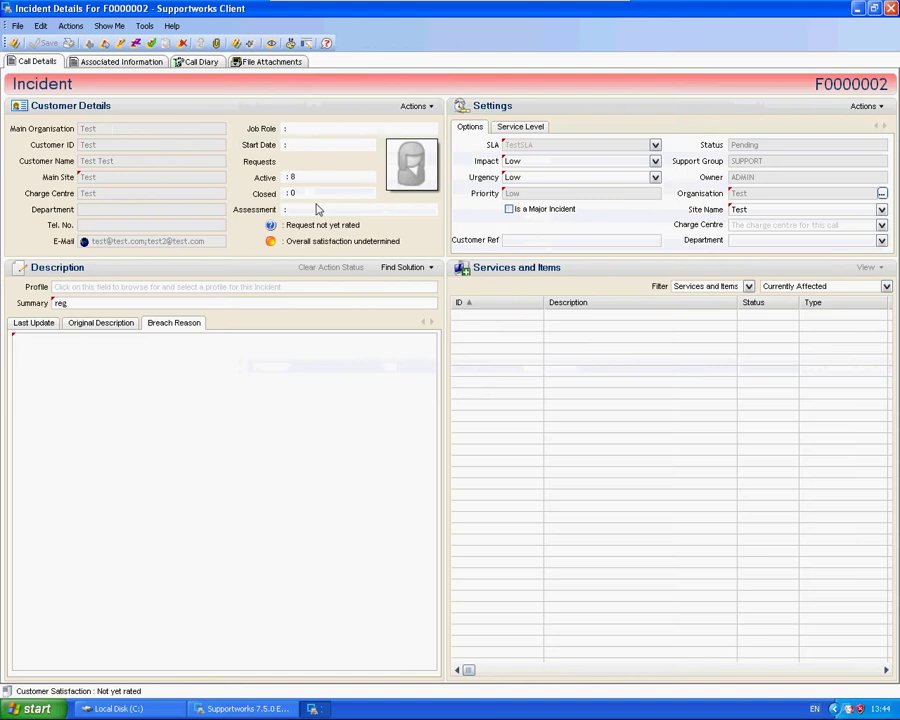
pyautogui.click(70, 25)
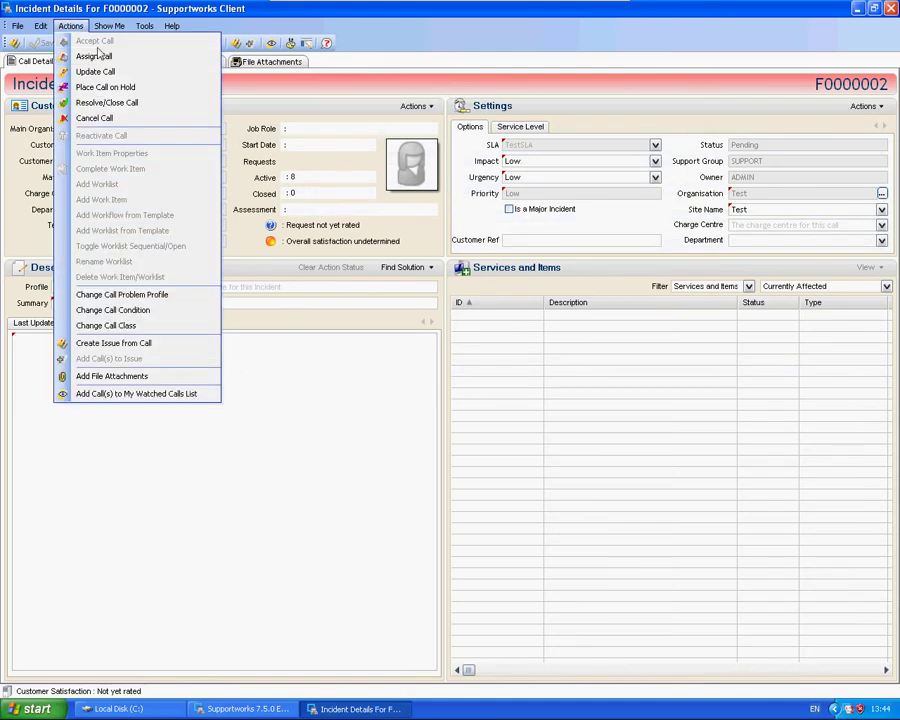
pyautogui.click(92, 54)
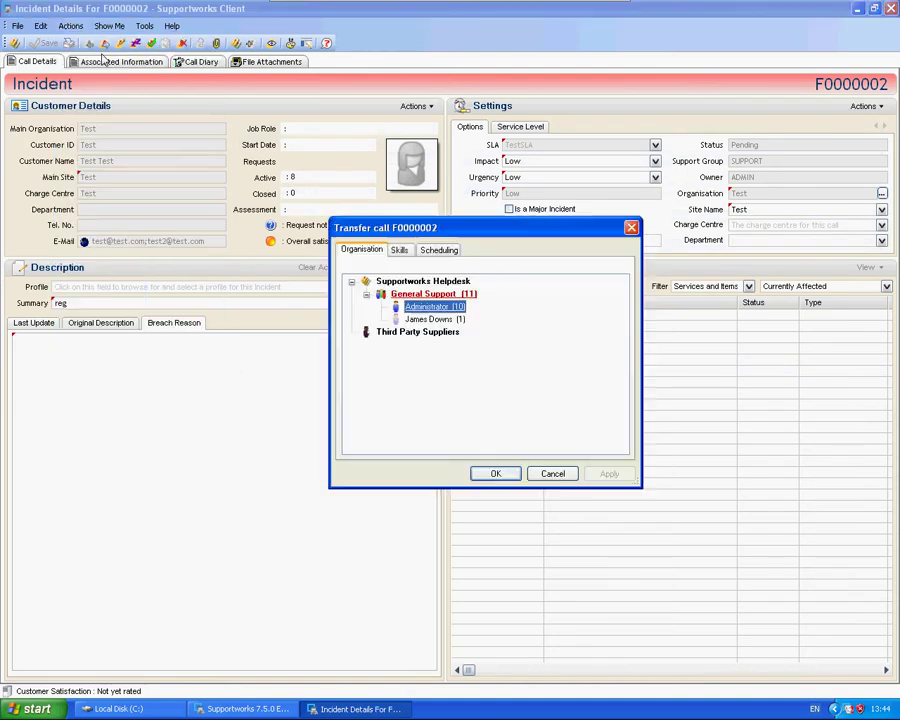
pyautogui.click(428, 319)
pyautogui.click(494, 473)
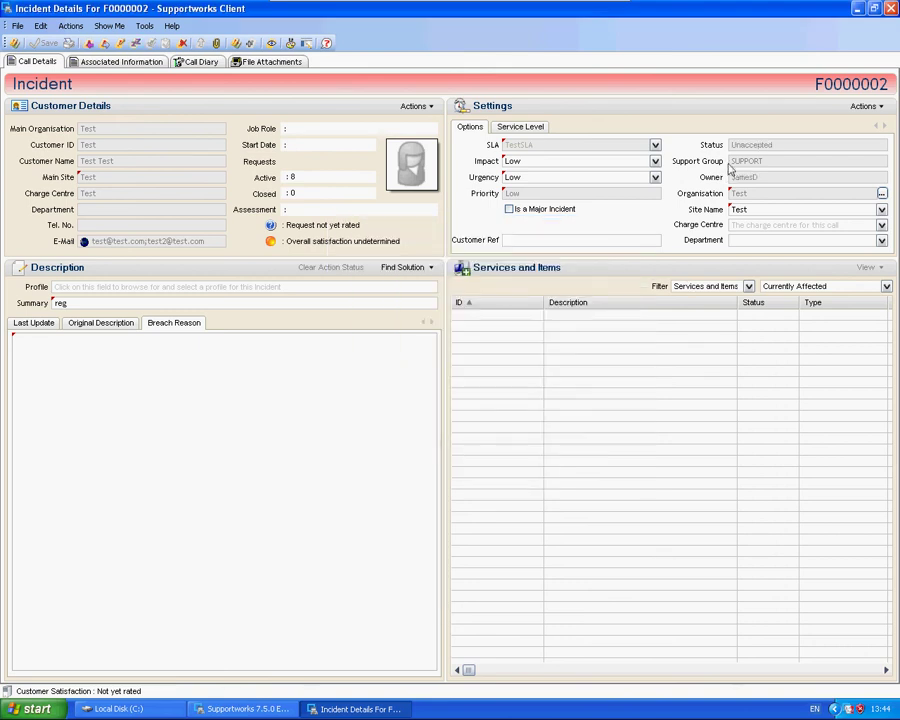
# - Close the incident and read the 'Call F0000002 Assigned to you' email in Sent Items
pyautogui.click(891, 8)
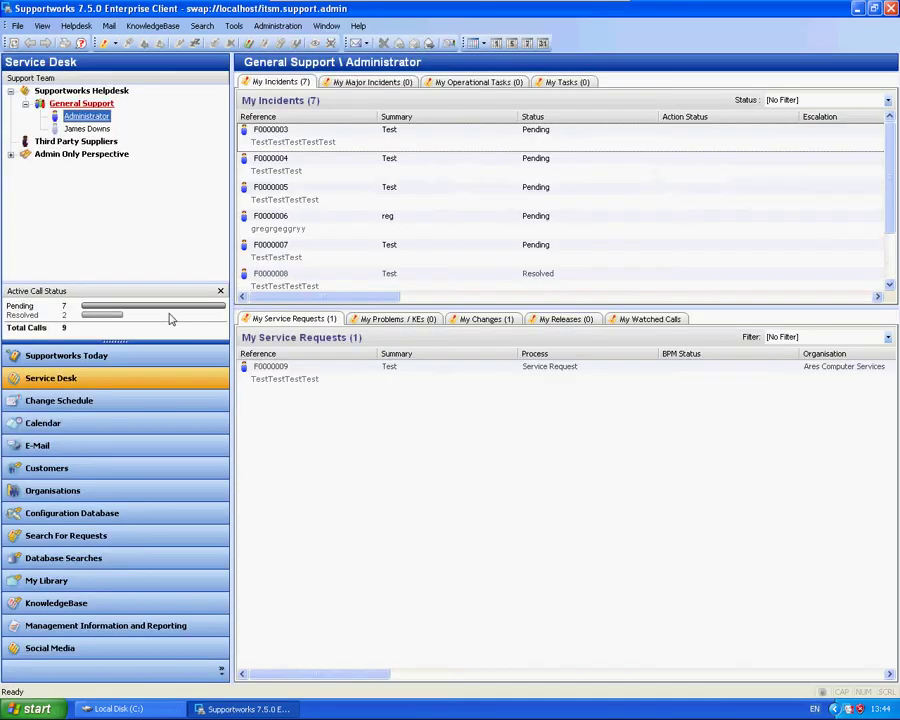
pyautogui.click(88, 449)
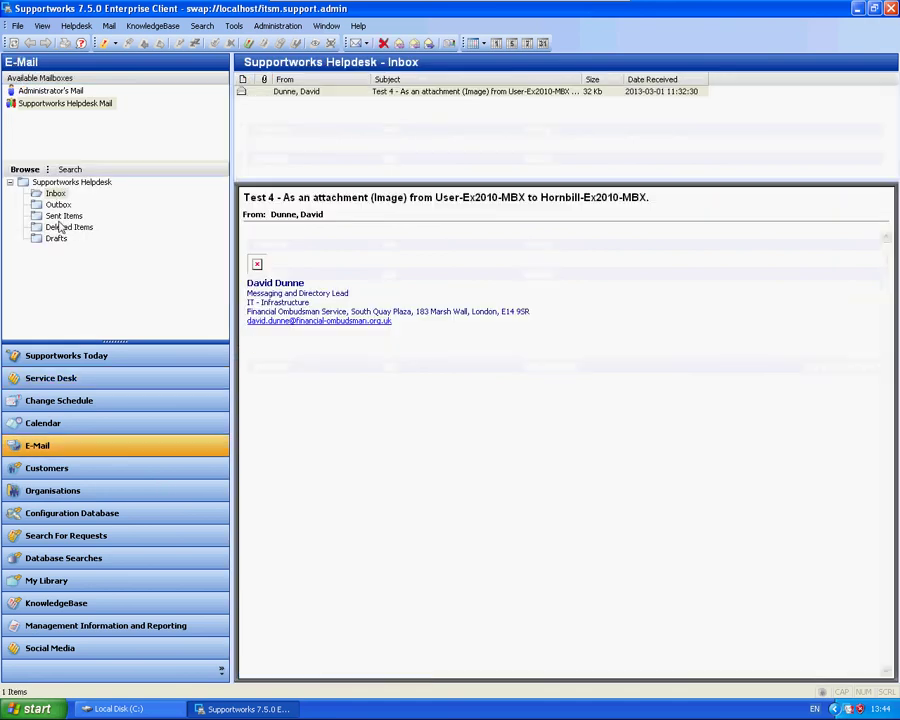
pyautogui.click(60, 218)
pyautogui.click(406, 114)
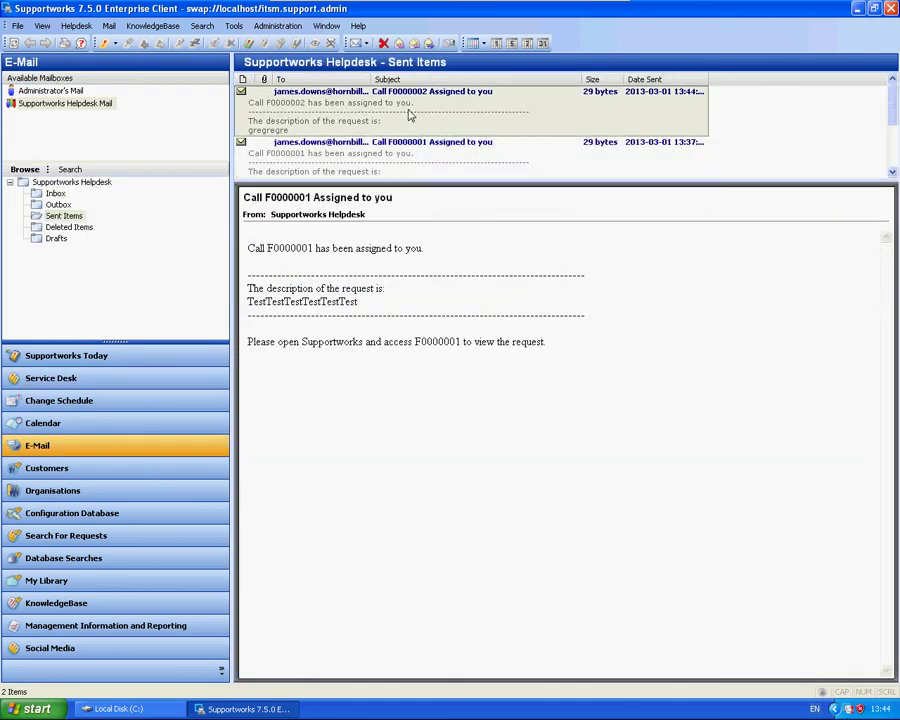
pyautogui.doubleClick(425, 118)
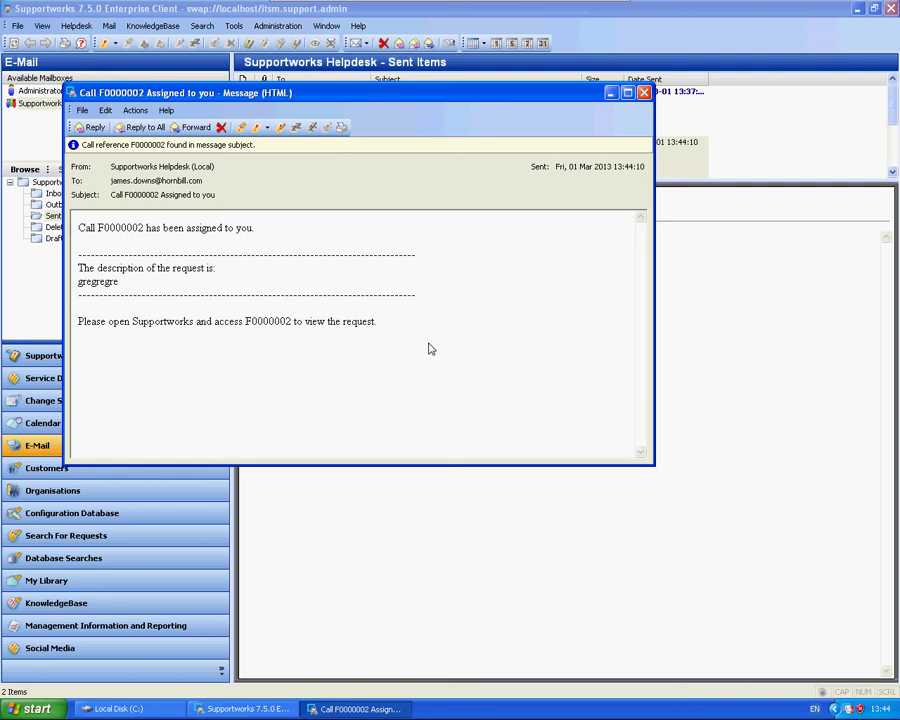
pyautogui.click(644, 92)
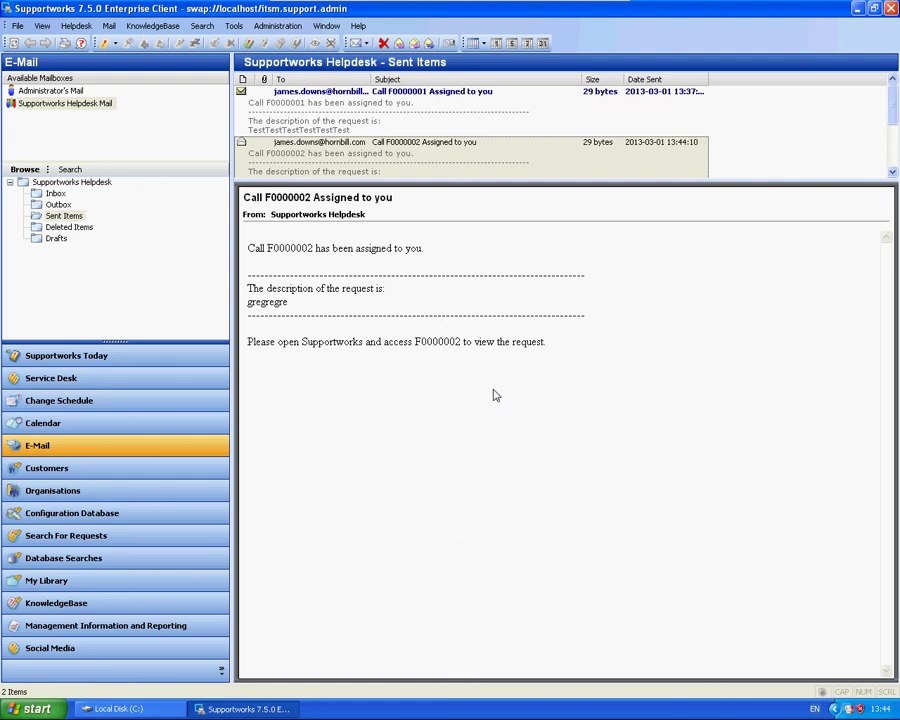
pyautogui.click(849, 710)
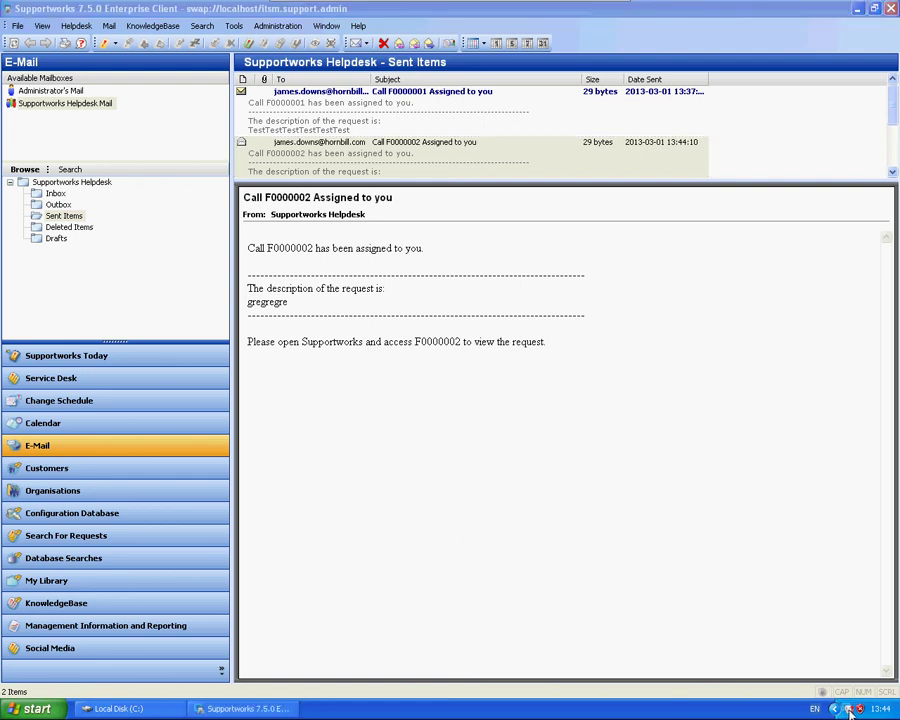
# - In Messenger's enlarged Notification Options, enable emailing notification copies to the analyst's address
pyautogui.click(121, 389)
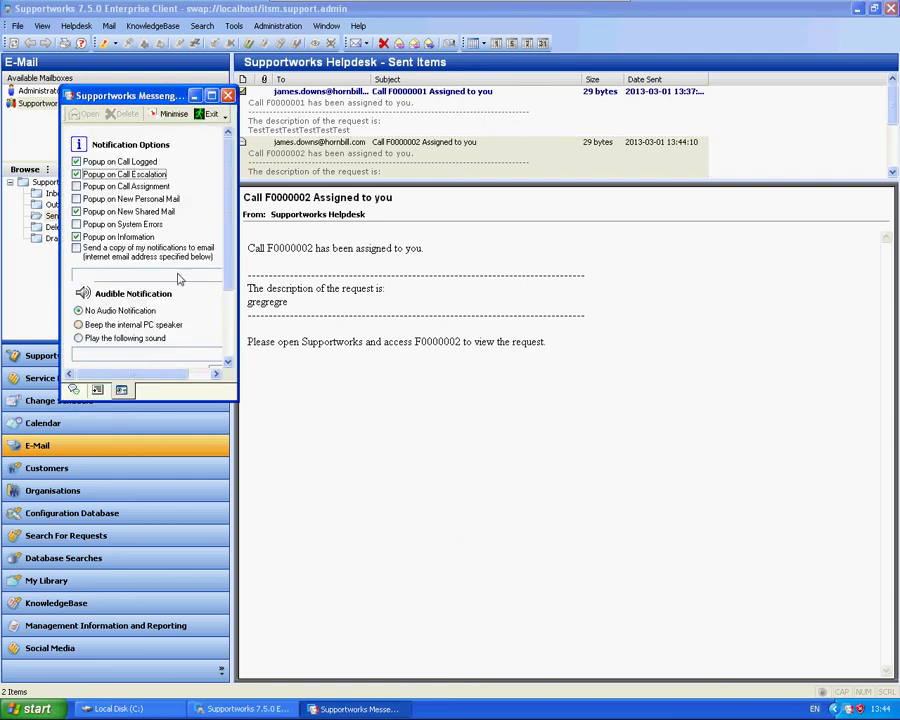
pyautogui.moveTo(238, 401); pyautogui.dragTo(380, 472)
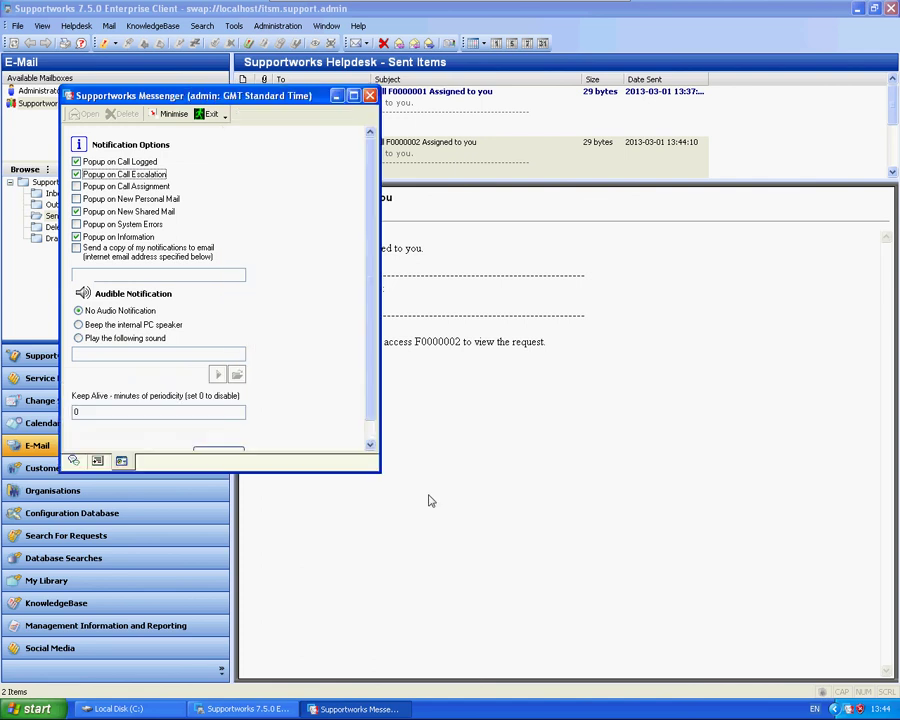
pyautogui.moveTo(430, 500); pyautogui.dragTo(510, 532)
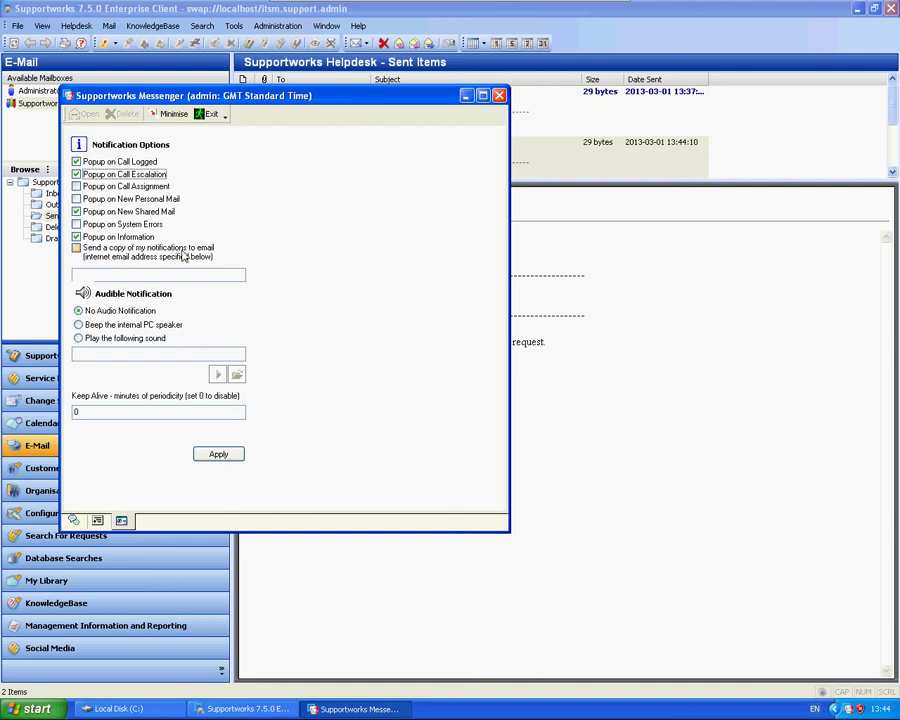
pyautogui.click(120, 252)
pyautogui.click(139, 276)
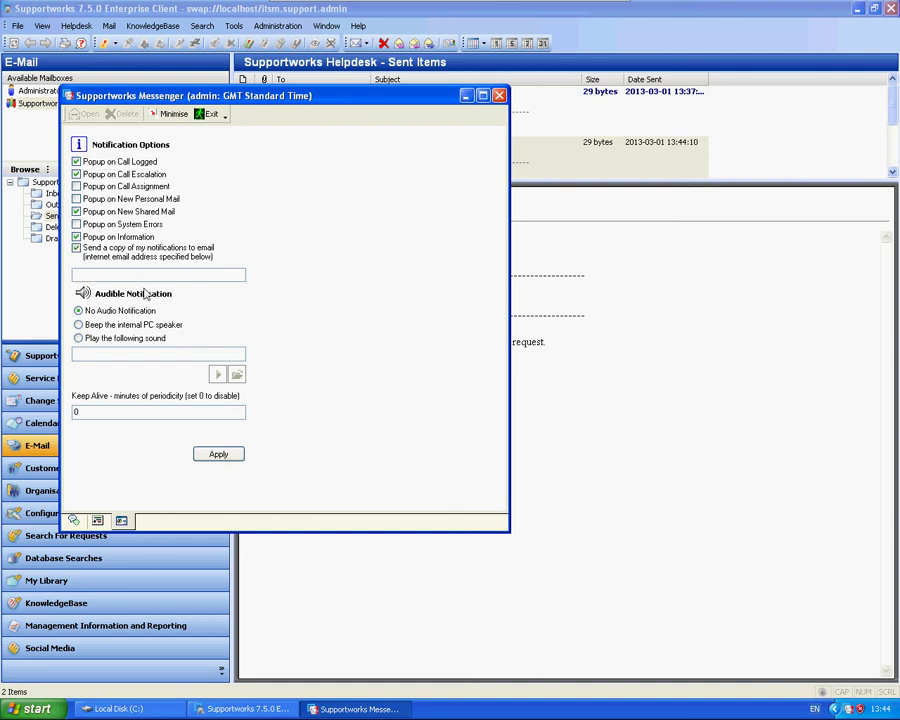
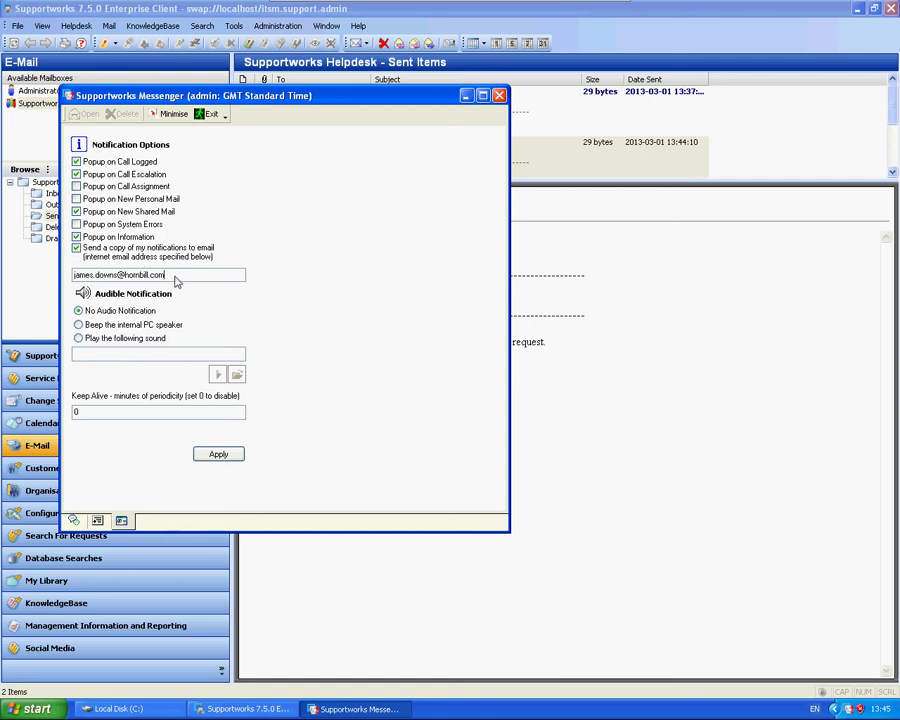
pyautogui.moveTo(176, 277); pyautogui.dragTo(68, 280)
pyautogui.click(245, 279)
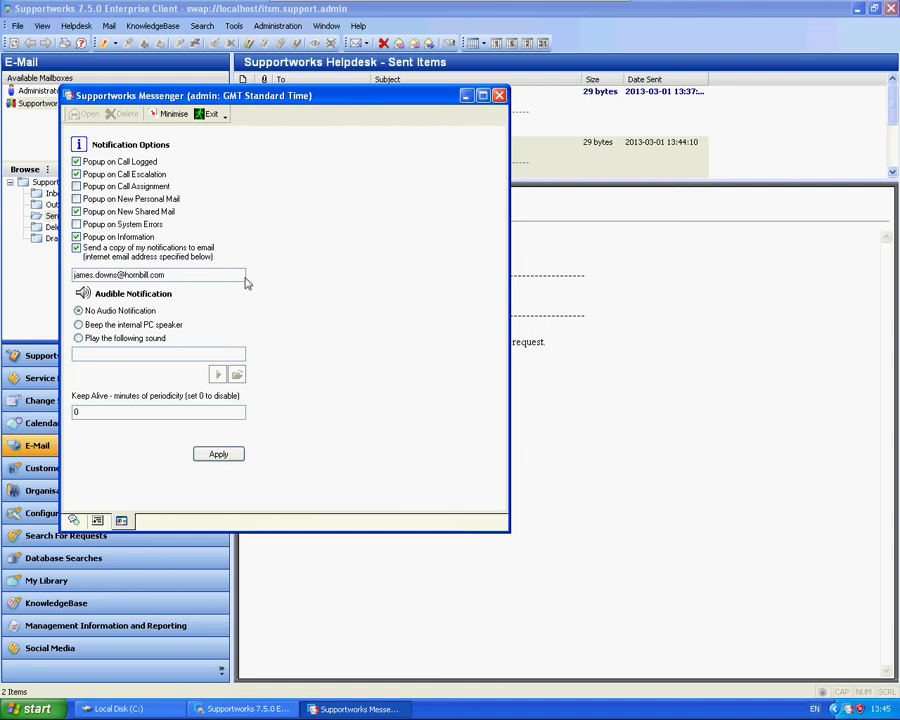